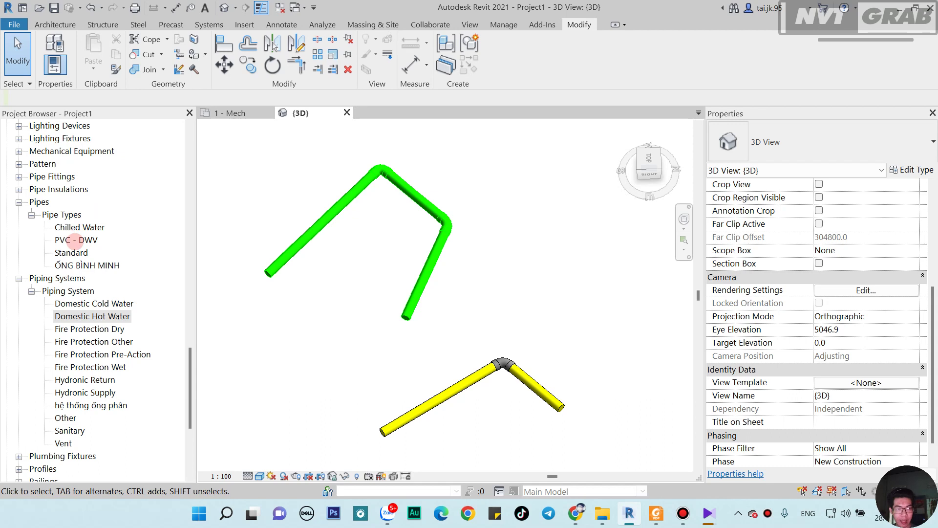
Step: Browse the Pipe Types, ỐNG BÌNH MINH and Piping Systems entries in the Project Browser
click(69, 215)
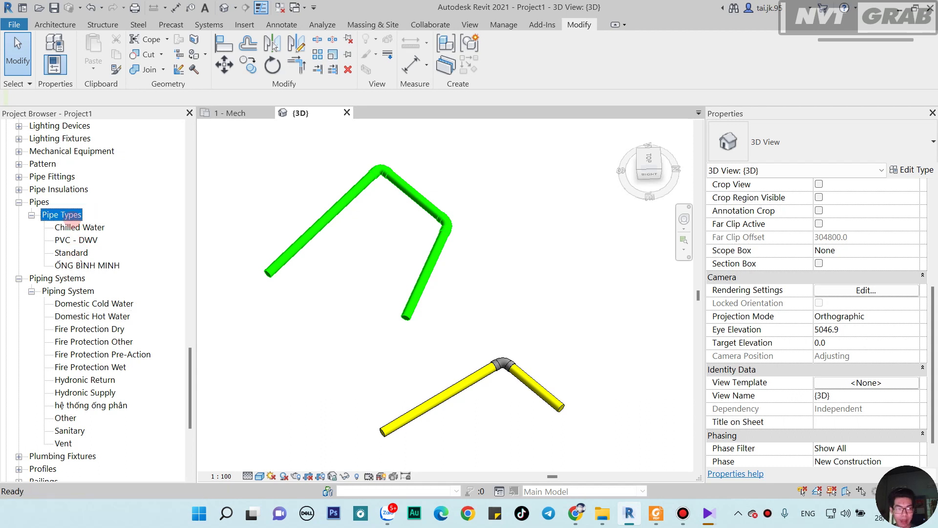
click(66, 266)
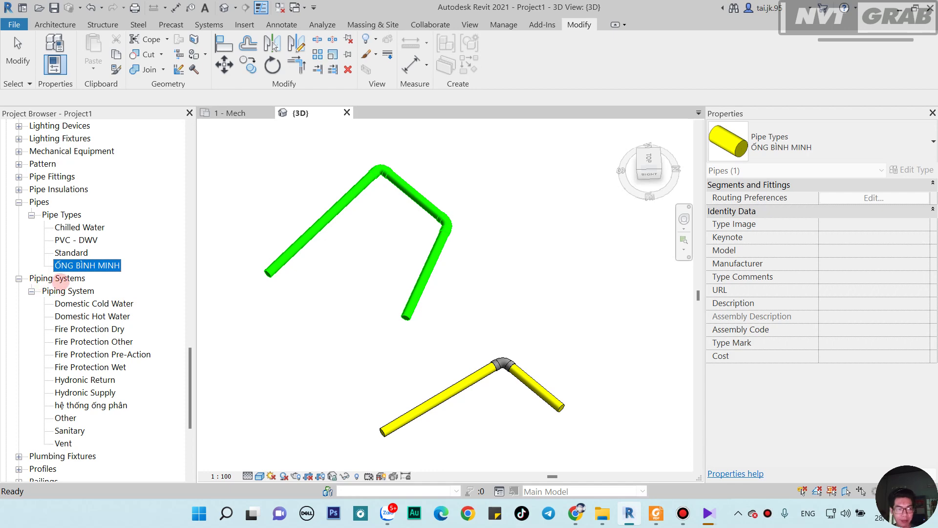
click(36, 279)
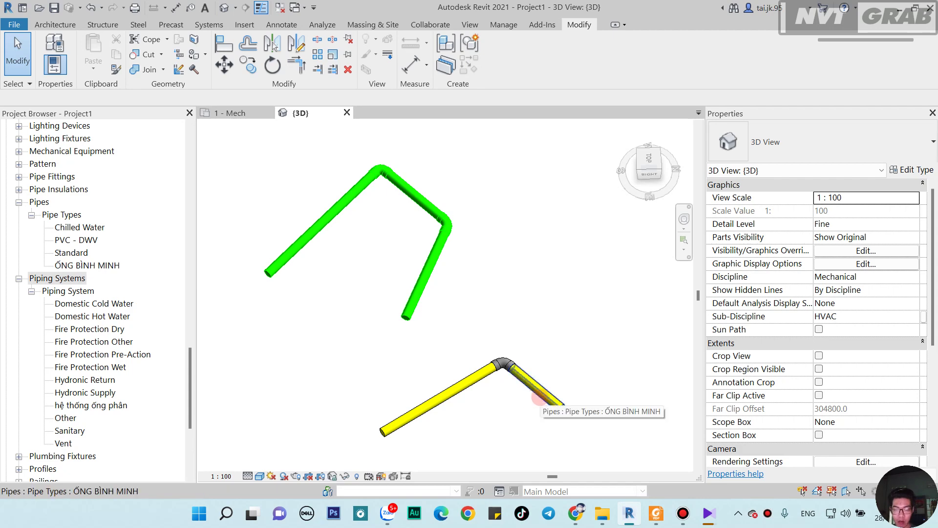
Step: Set the lower pipe's System Type to hệ thống ống phân, turning it green
click(540, 398)
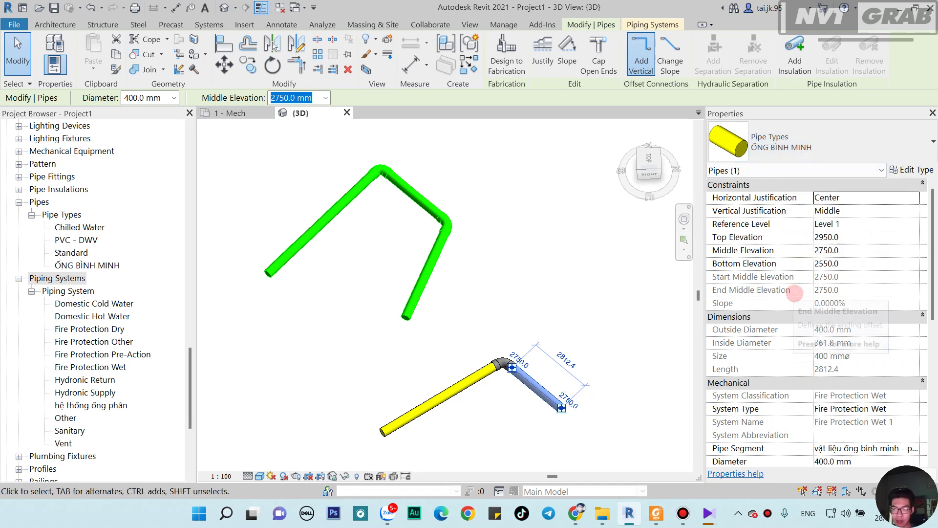
scroll(831, 293, down, 5)
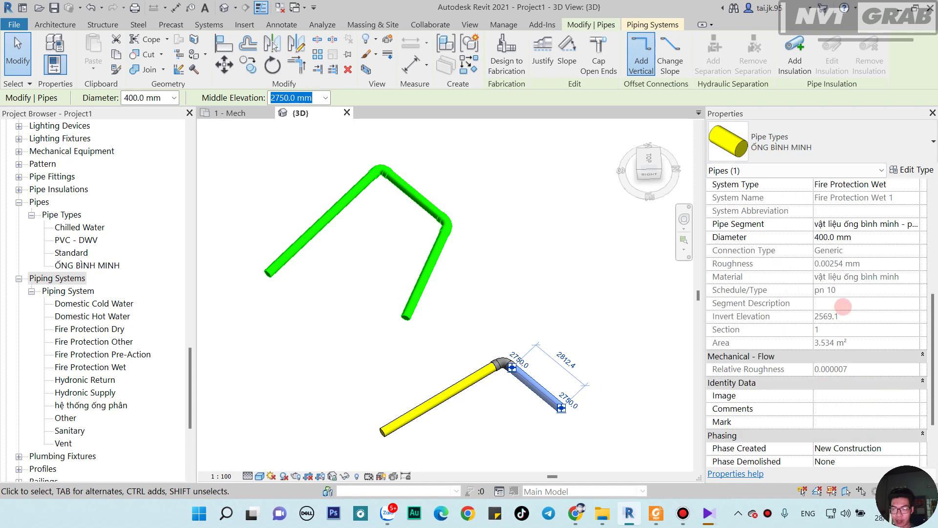
scroll(831, 353, up, 3)
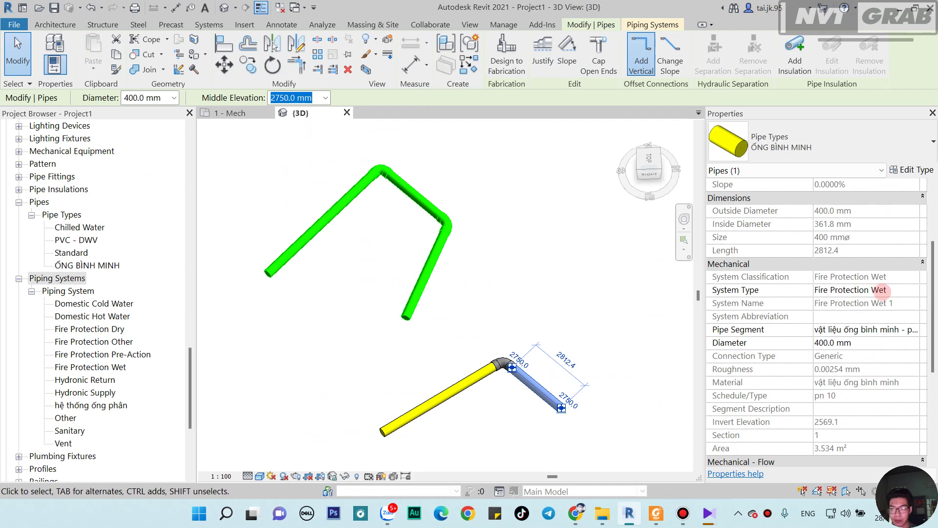
click(911, 292)
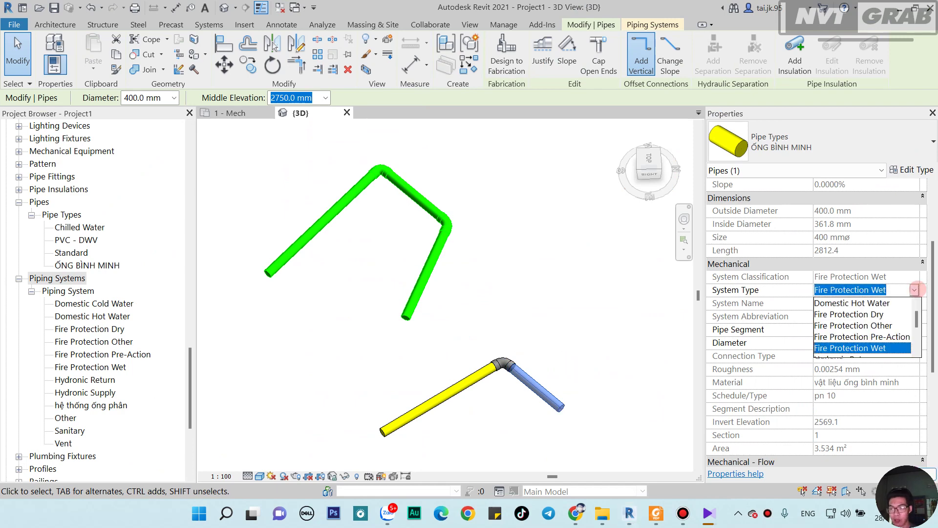
scroll(873, 328, down, 1)
scroll(872, 328, down, 1)
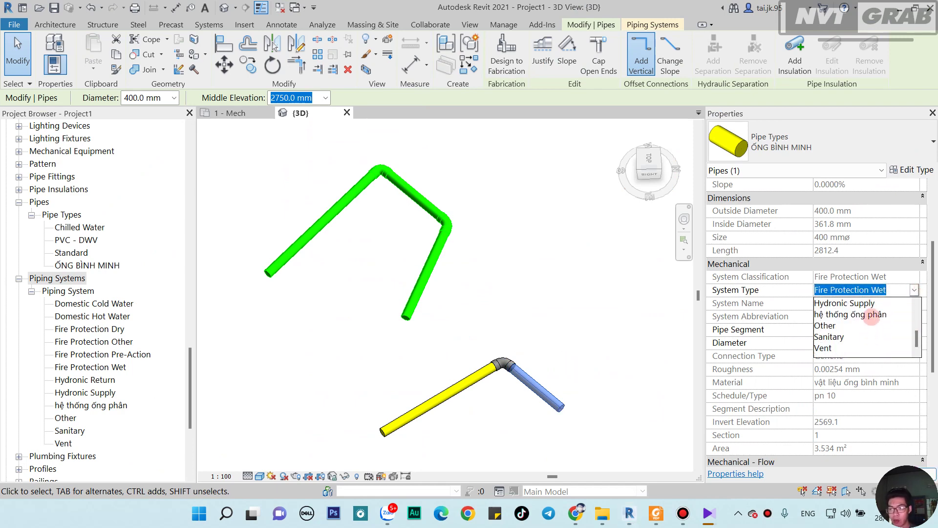
click(872, 314)
click(576, 404)
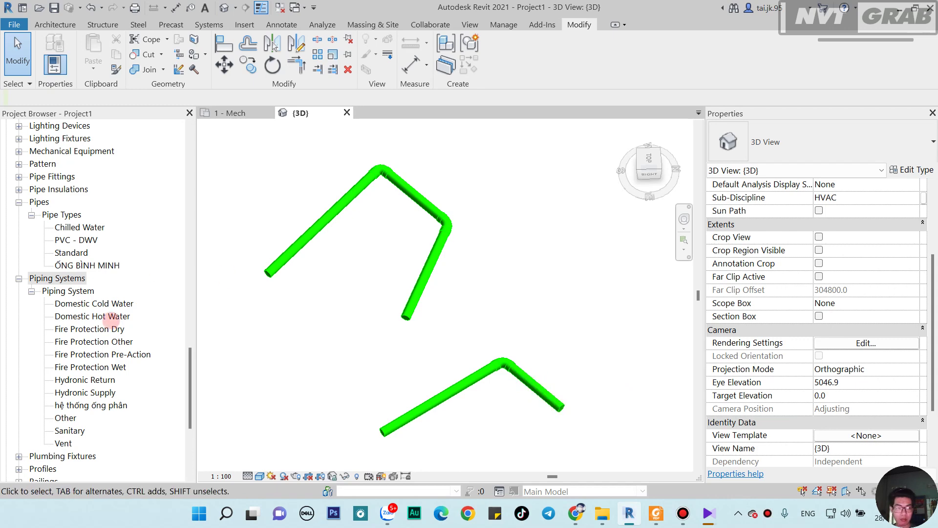
click(58, 278)
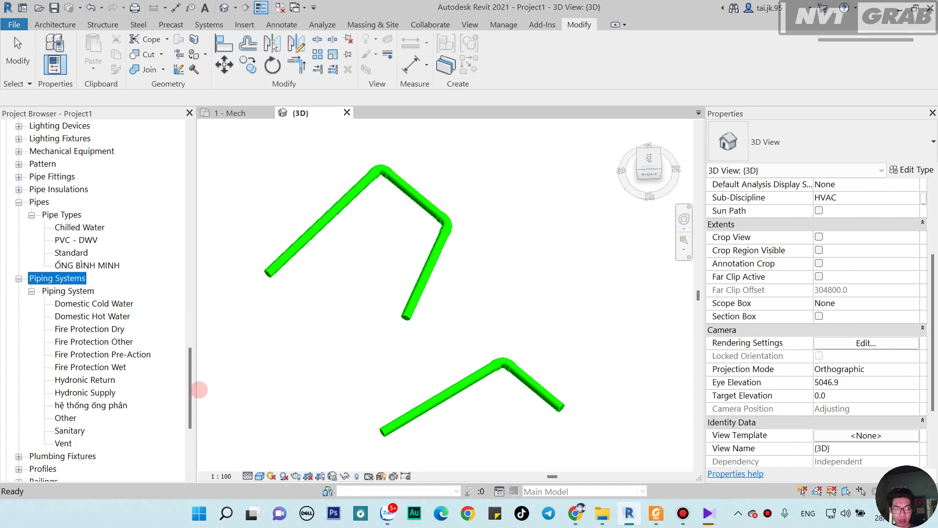
Step: Duplicate the Sanitary system type and rename the Sanitary 2 copy to 'hệ thống ống thoát sinh hoạt'
click(405, 370)
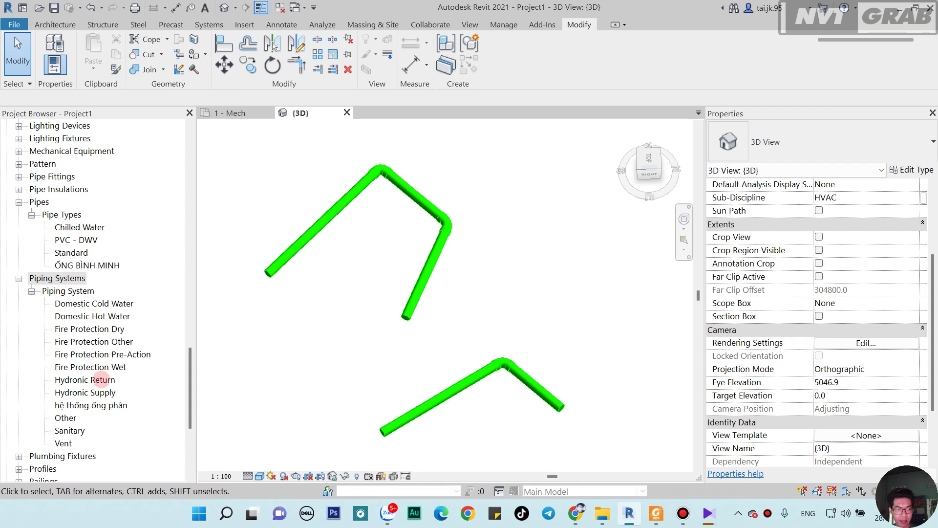
click(70, 431)
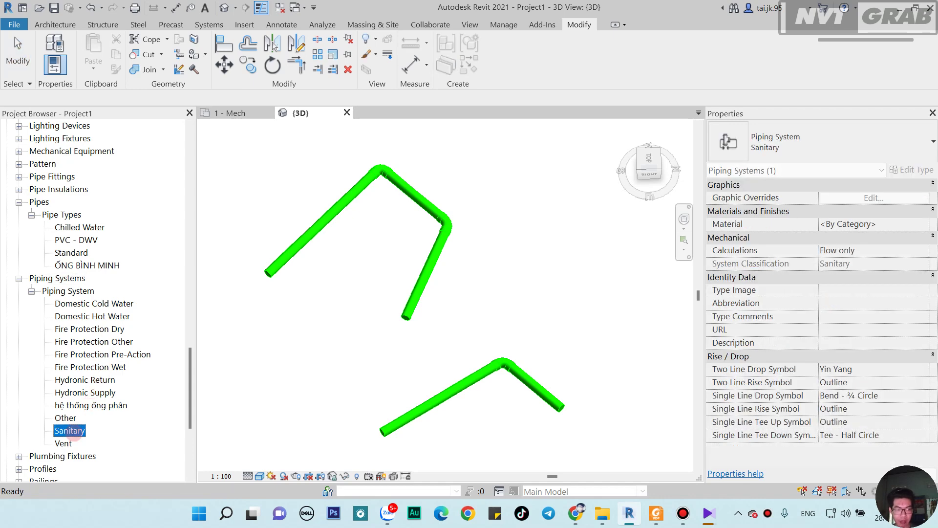
right_click(70, 431)
click(113, 269)
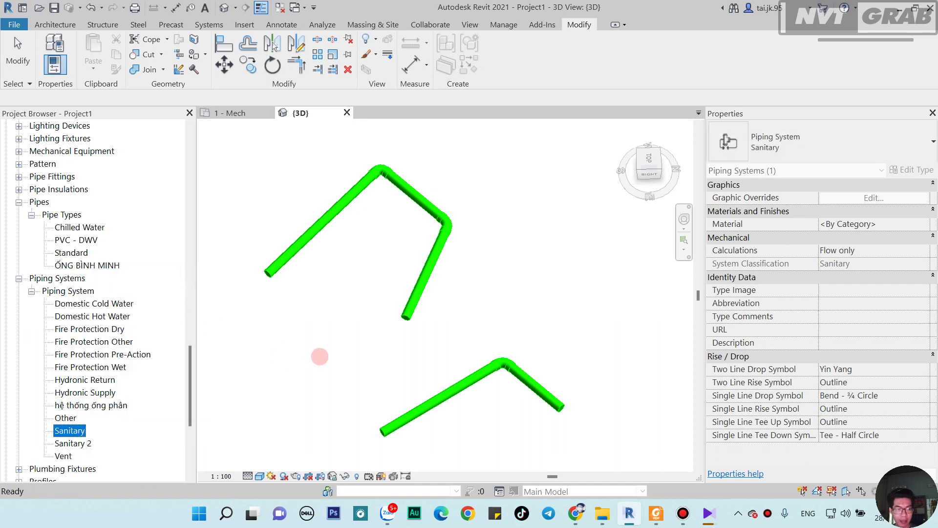
right_click(74, 444)
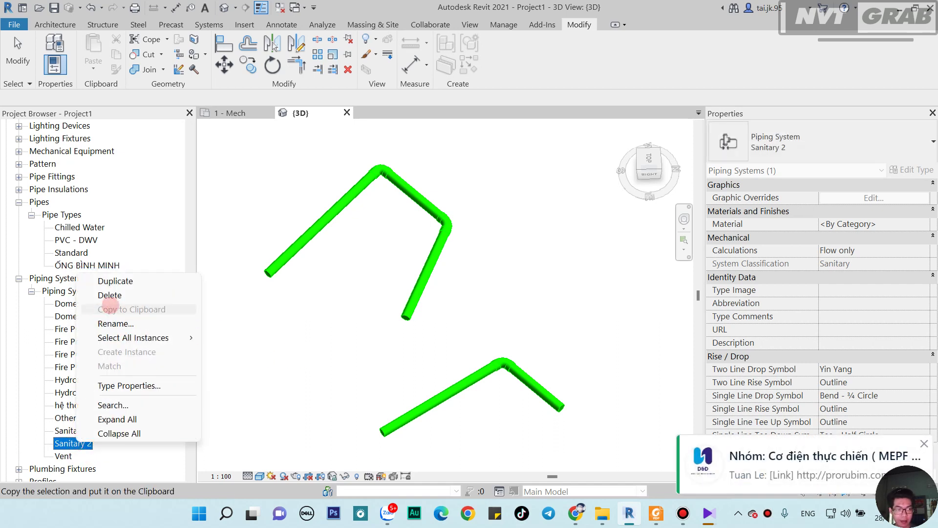
click(116, 323)
text(hệ thống ống thoát sinh hoạt)
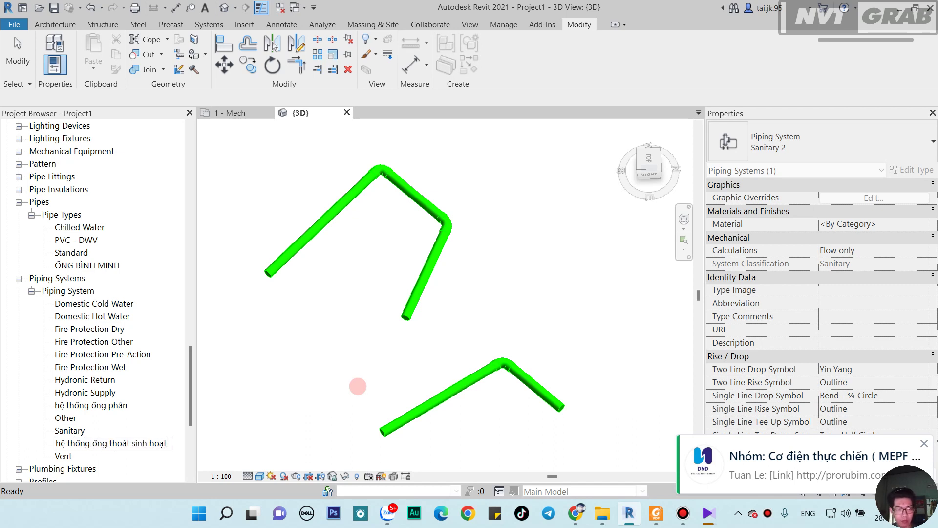
key(Return)
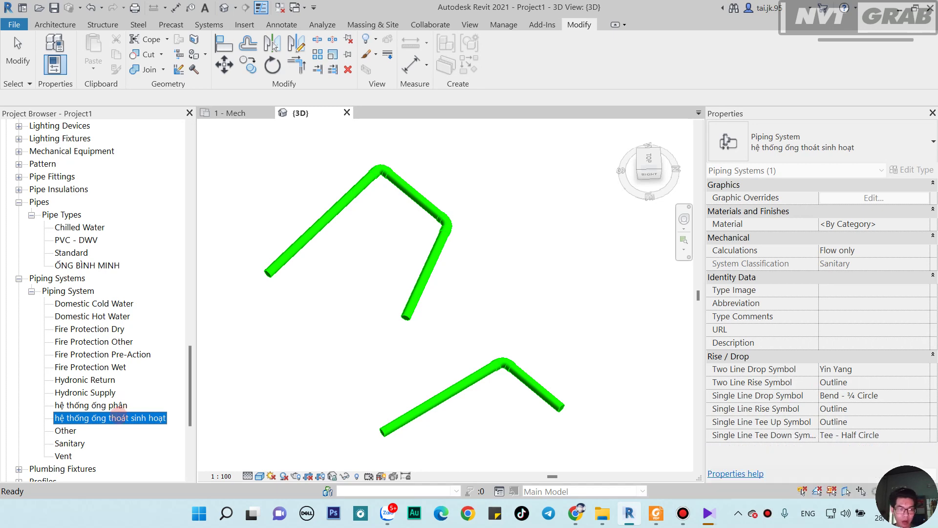
Step: Set the hệ thống ống thoát sinh hoạt Graphic Overrides line colour to Red
double_click(118, 416)
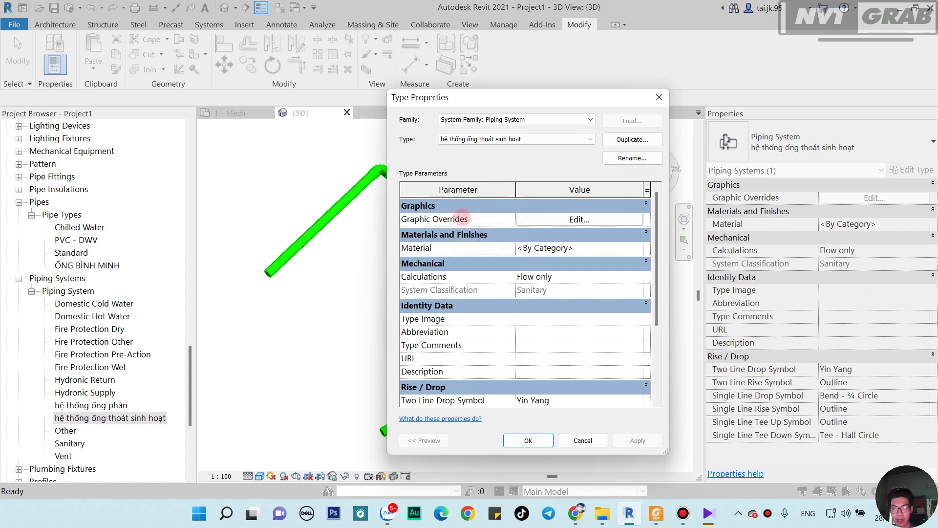
click(566, 215)
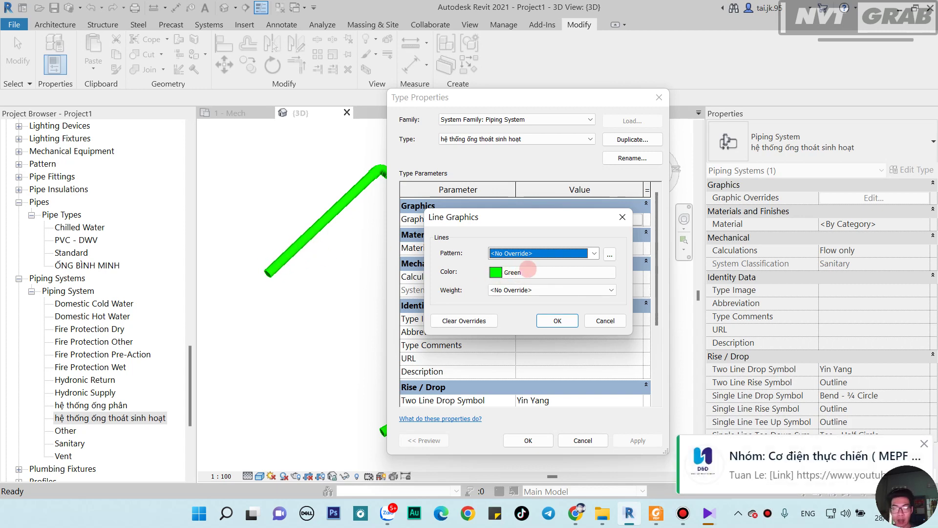
click(528, 272)
click(425, 287)
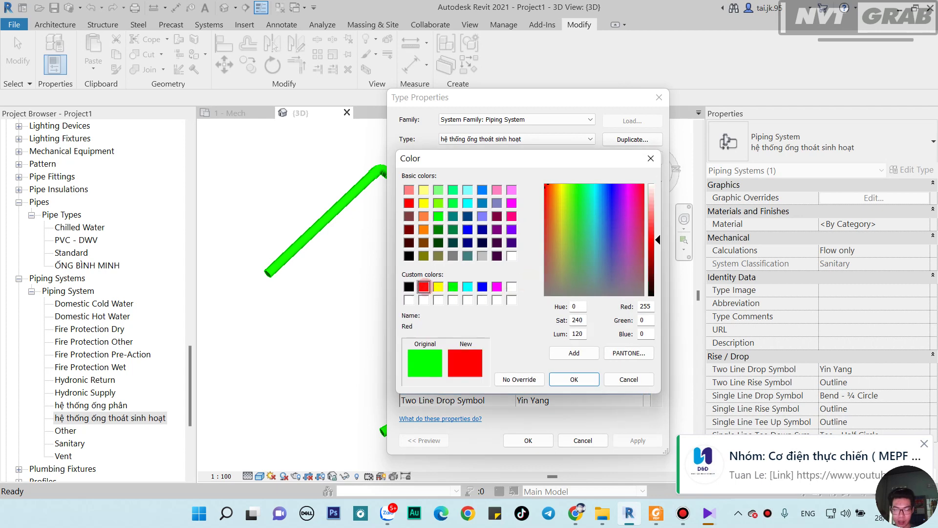
click(575, 380)
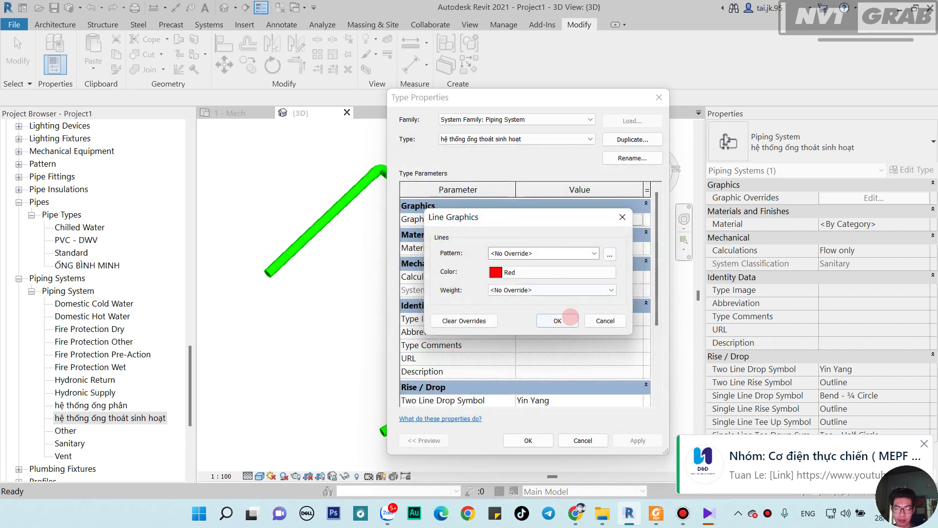
click(566, 319)
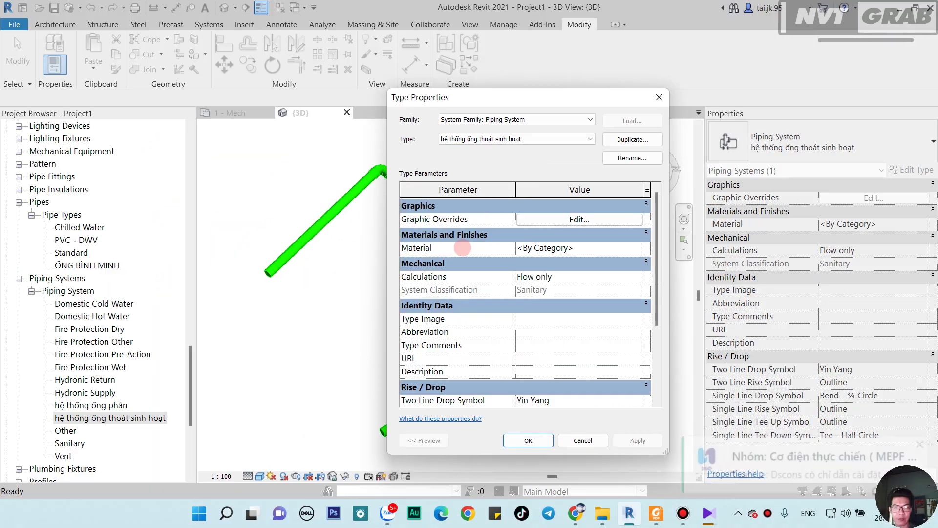
click(632, 246)
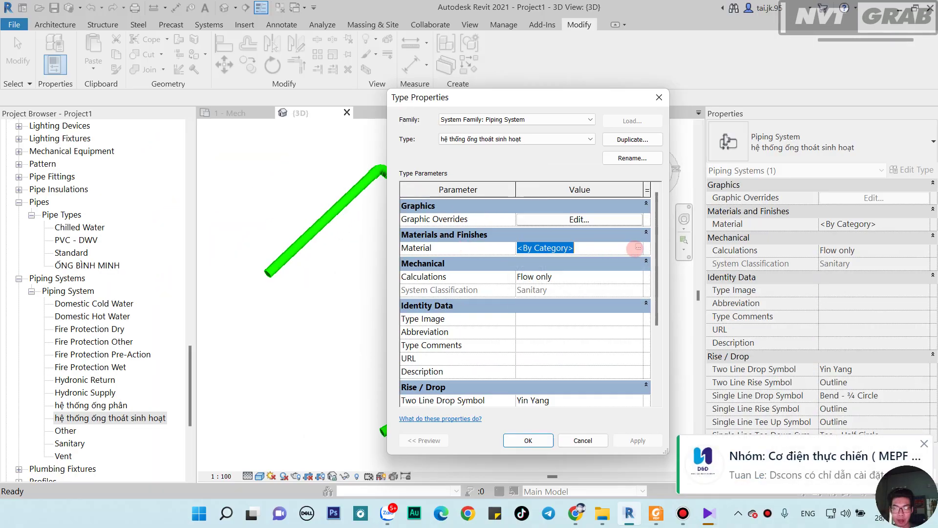
Step: Create a new material in the Material Browser named 'vật liệu thoát sinh hoạt'
click(638, 248)
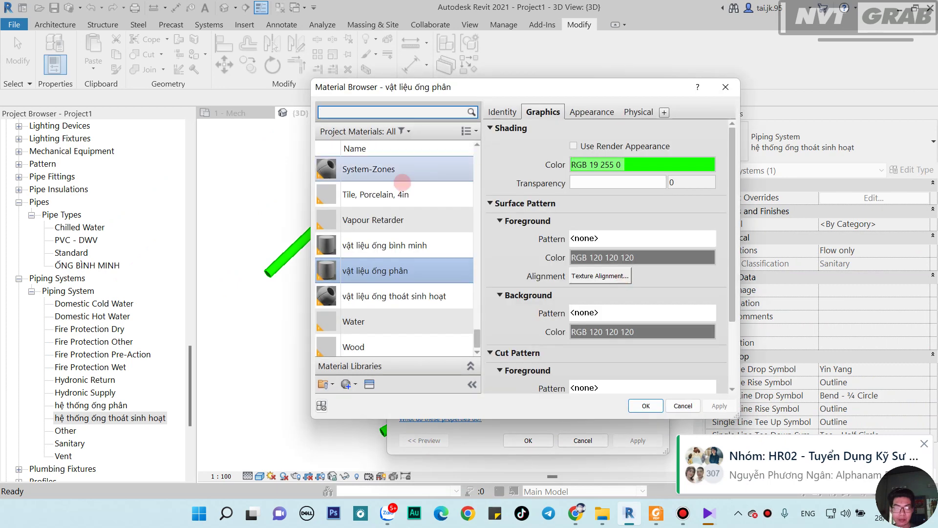
scroll(401, 176, up, 1)
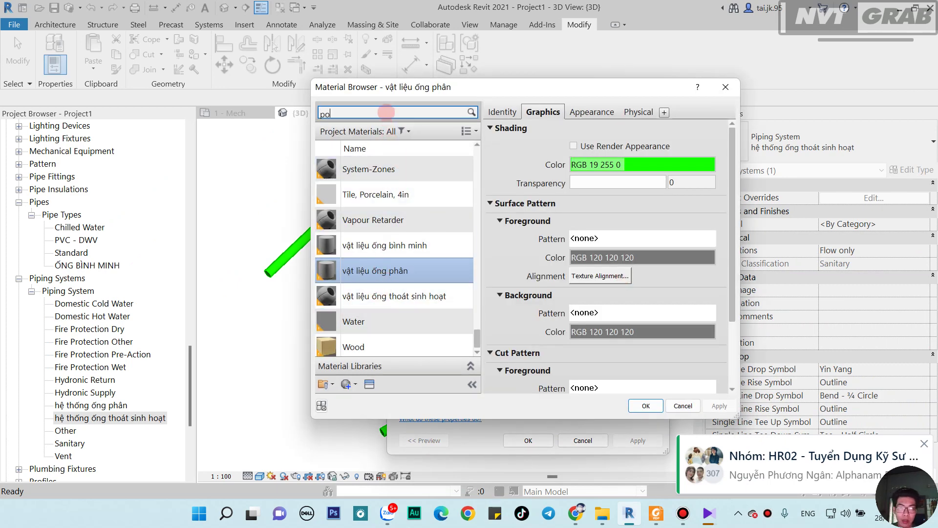
scroll(381, 340, down, 1)
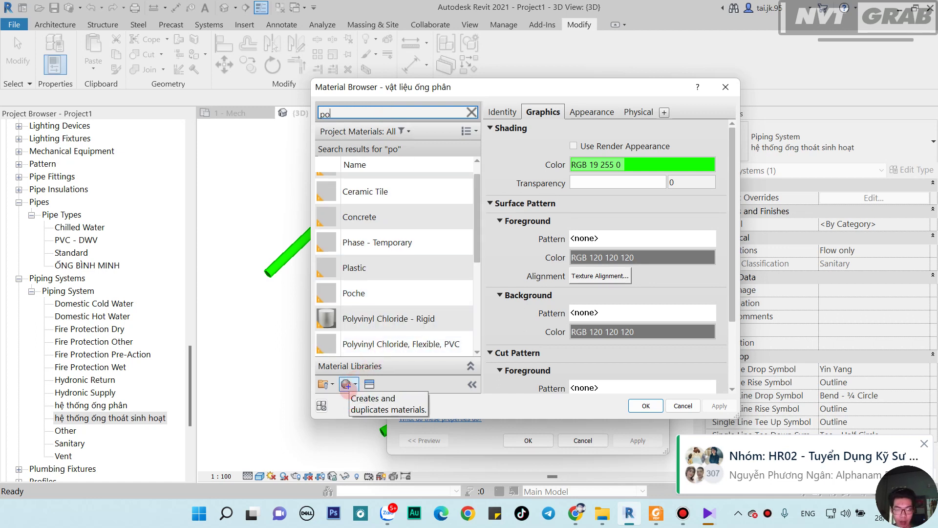
click(348, 385)
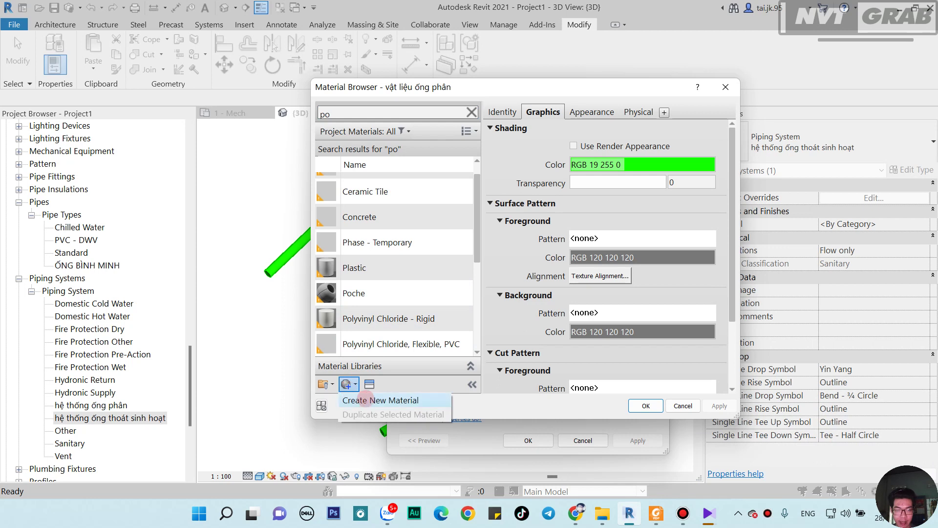
click(365, 399)
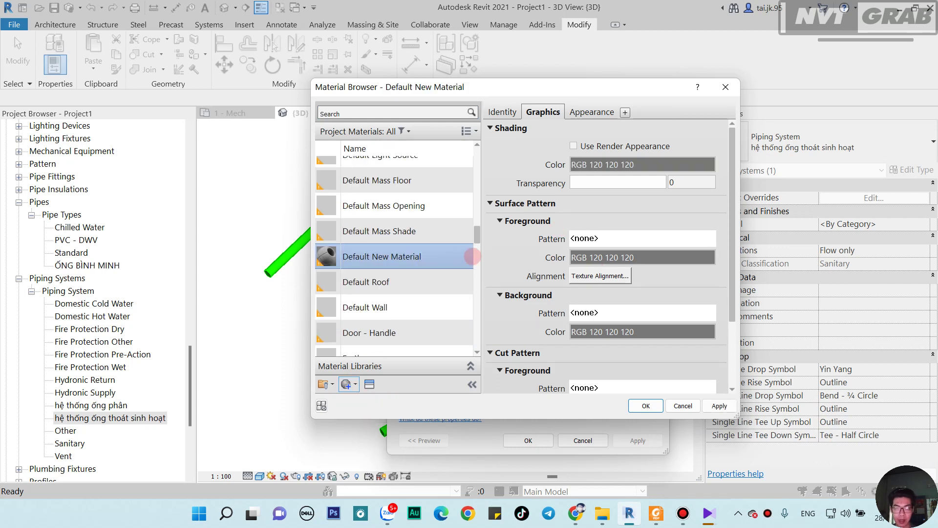
right_click(432, 260)
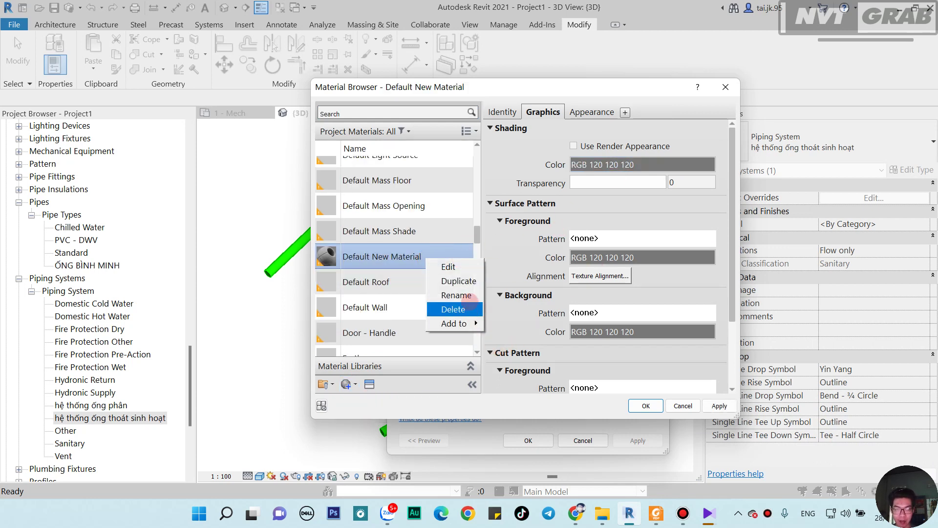
click(459, 294)
text(vật liệu thoát sinh hoạt)
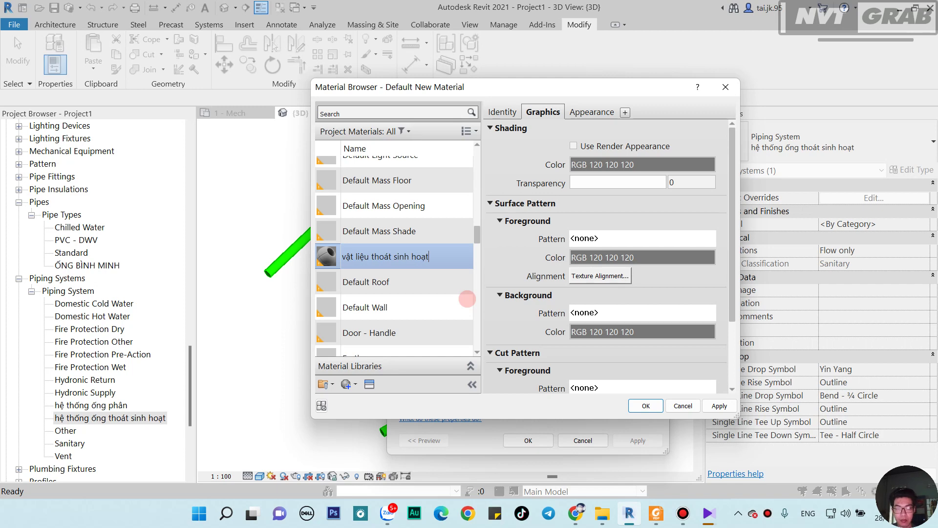
key(Return)
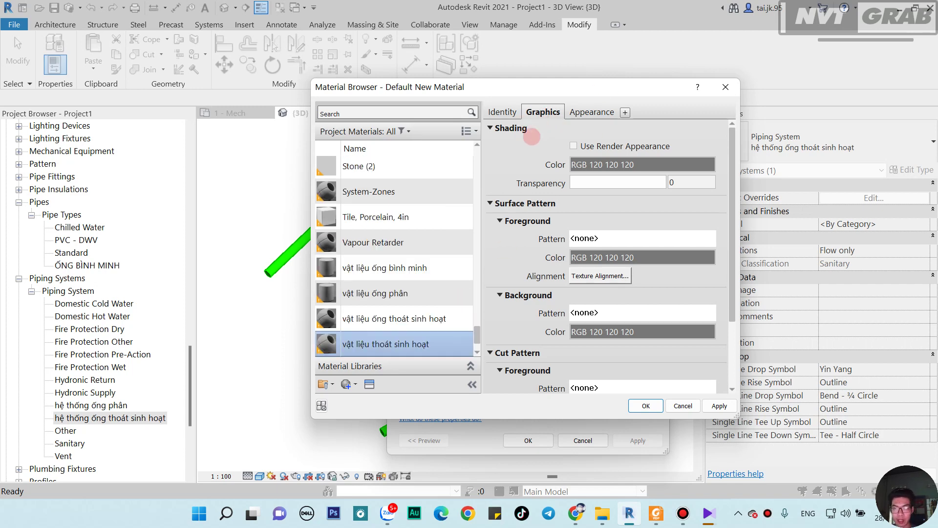
Step: Make the new material's shading colour red and apply it to the system type
click(611, 164)
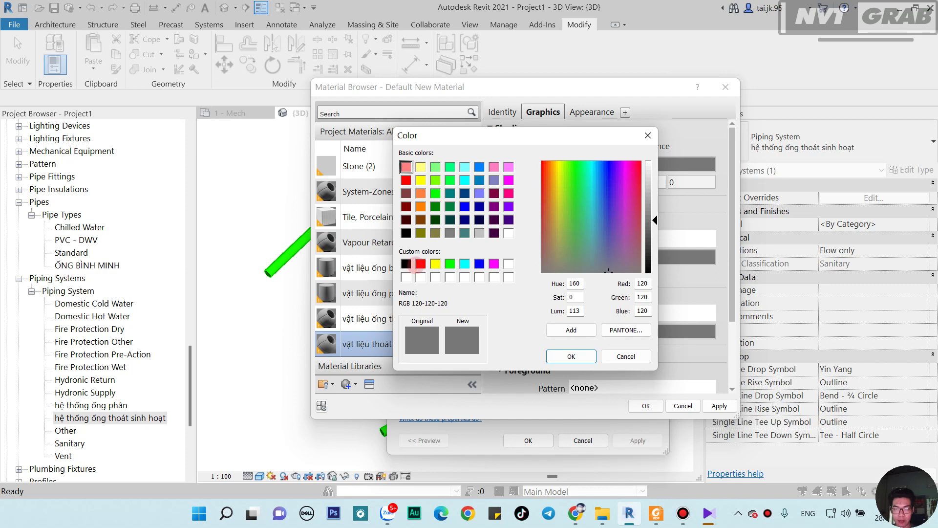
click(421, 263)
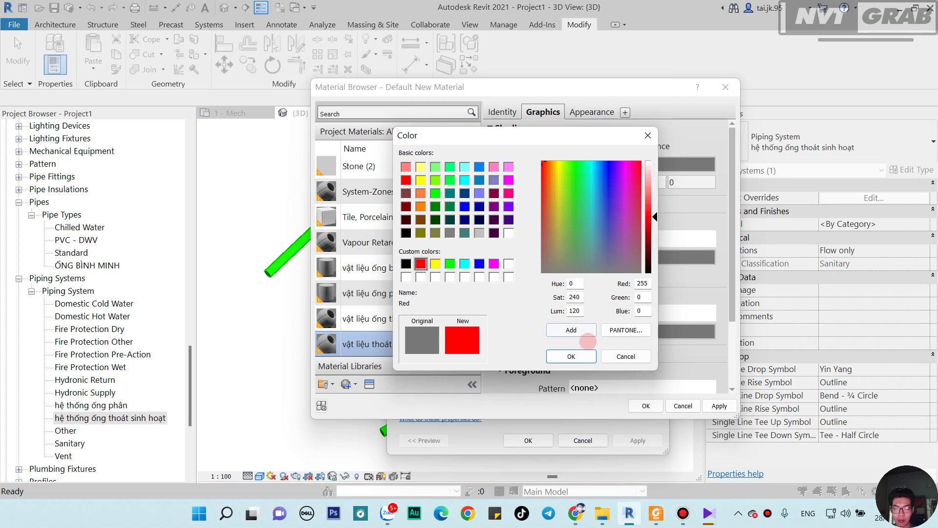
click(572, 356)
click(646, 406)
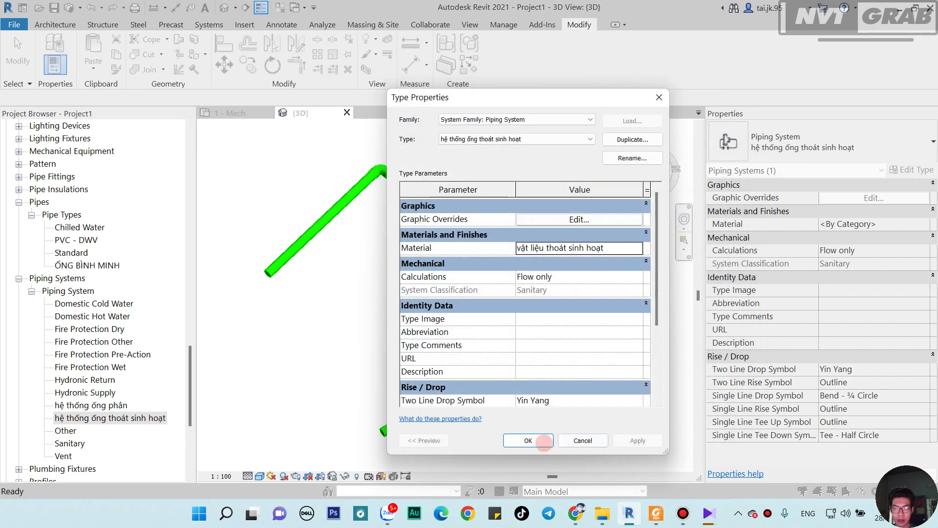
click(531, 441)
click(570, 367)
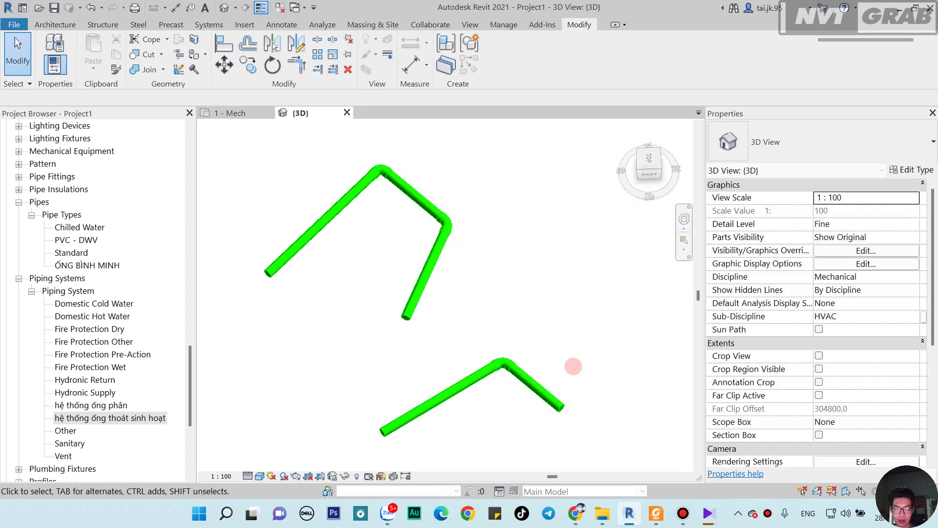
Step: Switch the lower pipe's System Type to hệ thống ống thoát sinh hoạt so it shows red
click(528, 406)
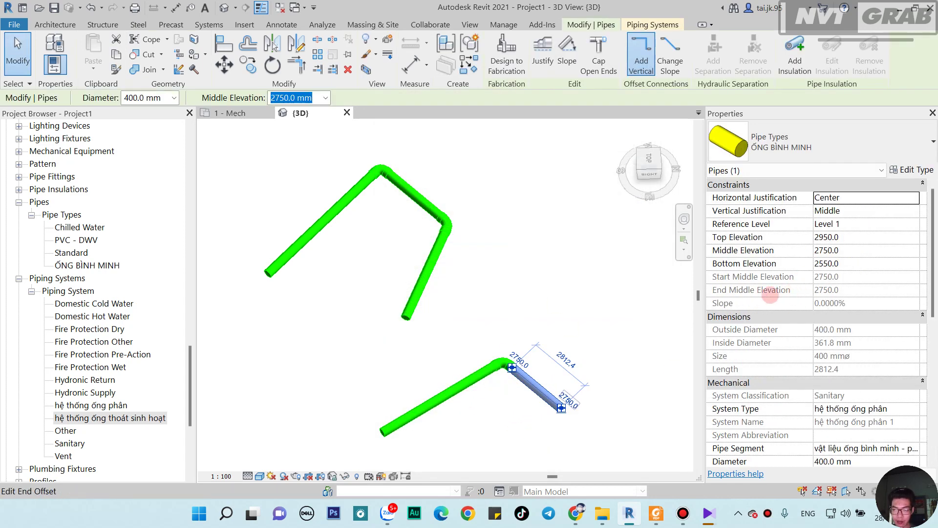
scroll(826, 326, down, 5)
scroll(826, 327, up, 1)
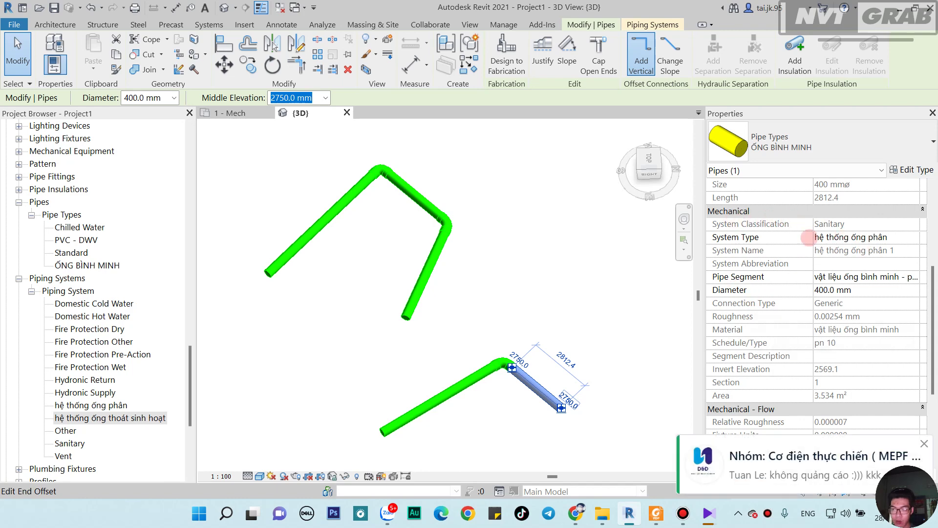
click(912, 237)
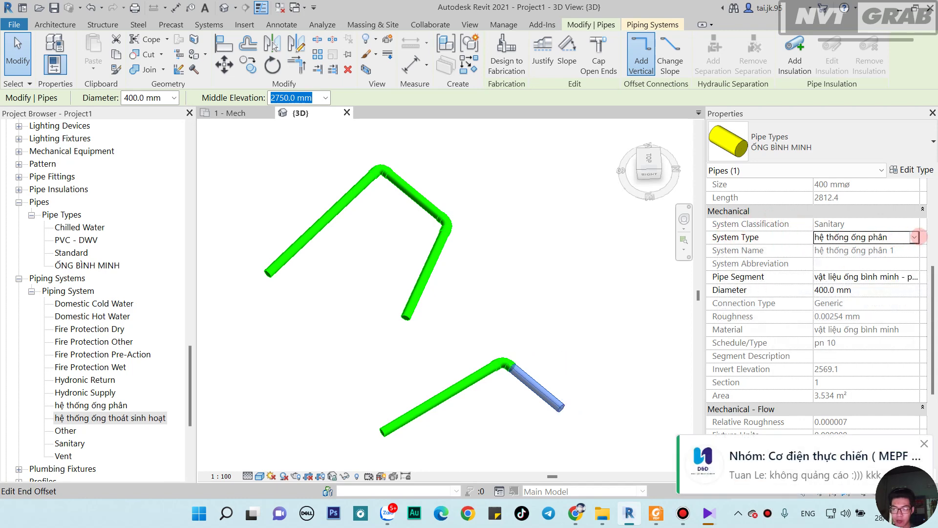
click(914, 237)
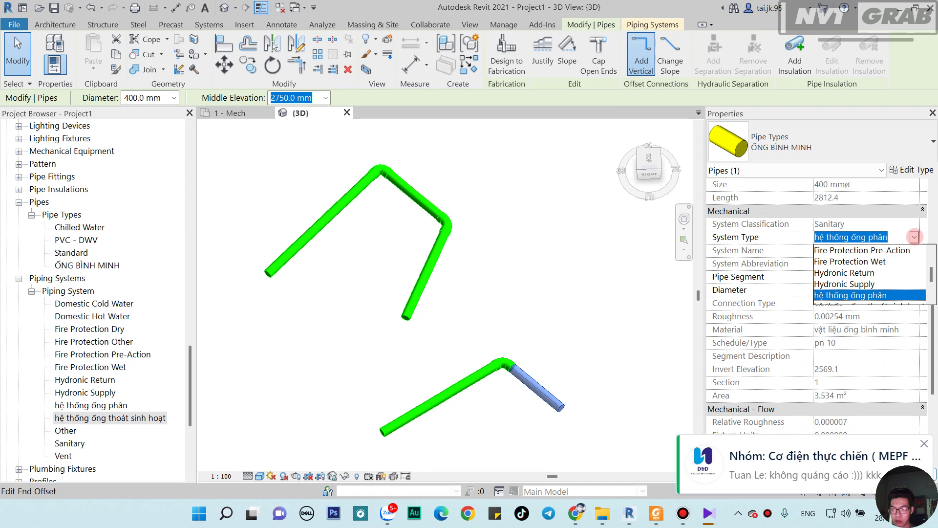
scroll(886, 274, down, 2)
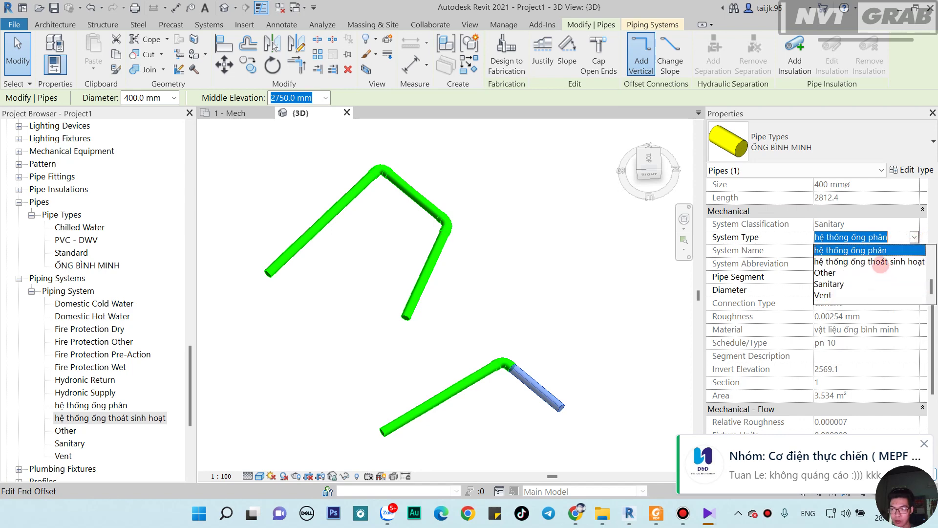
scroll(878, 272, up, 2)
scroll(878, 273, down, 2)
click(875, 262)
click(516, 410)
scroll(516, 410, up, 3)
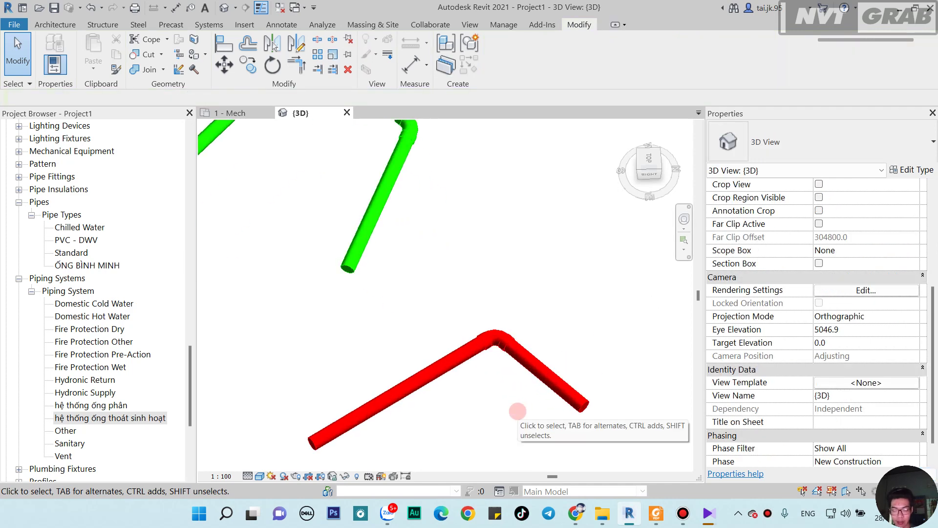
scroll(507, 402, down, 2)
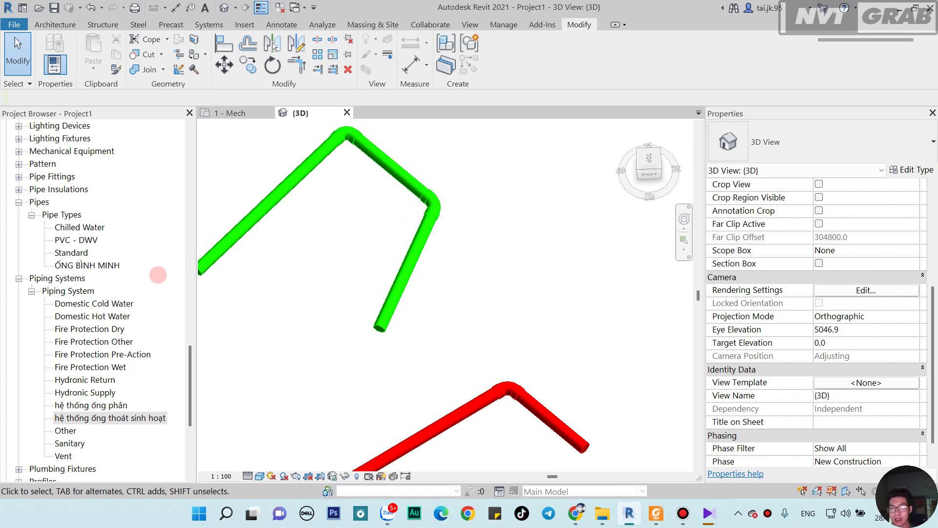
click(85, 216)
click(101, 266)
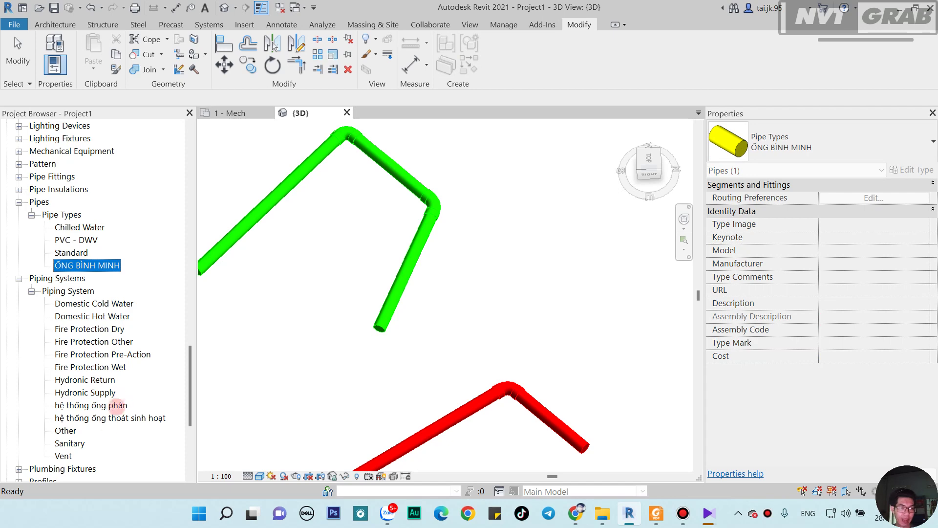
scroll(101, 438, down, 1)
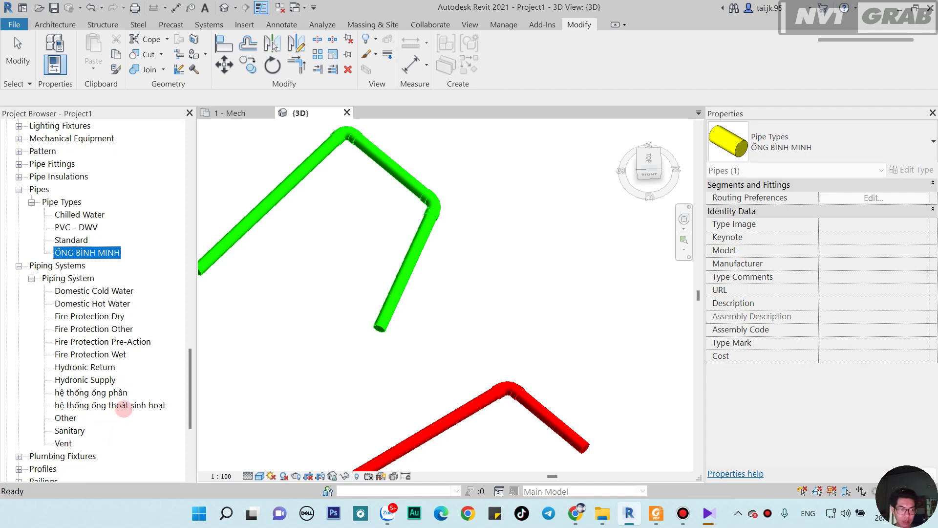
click(124, 411)
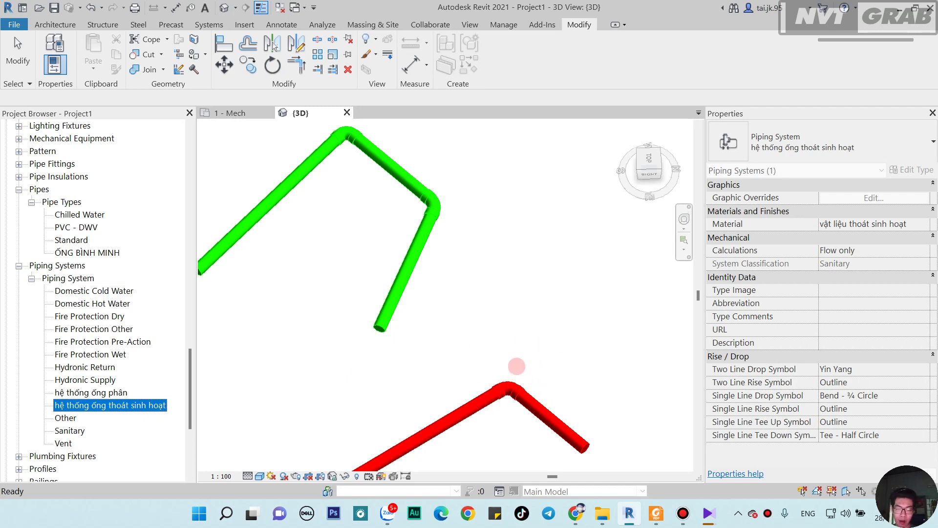
click(522, 405)
click(537, 413)
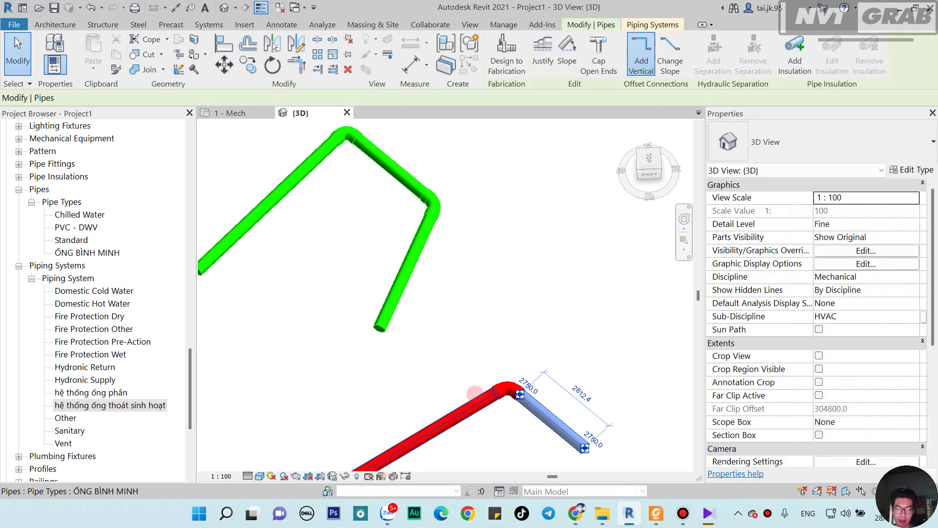
click(131, 405)
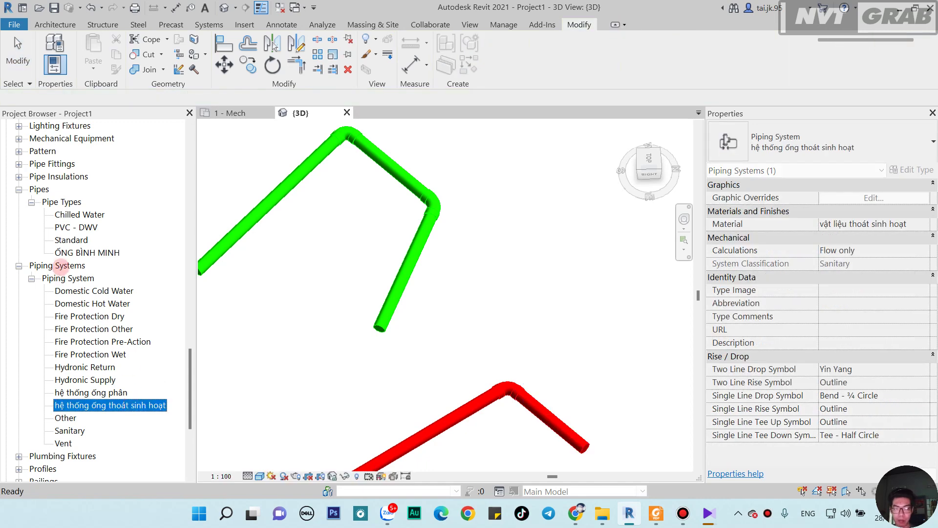
click(538, 409)
scroll(543, 317, down, 1)
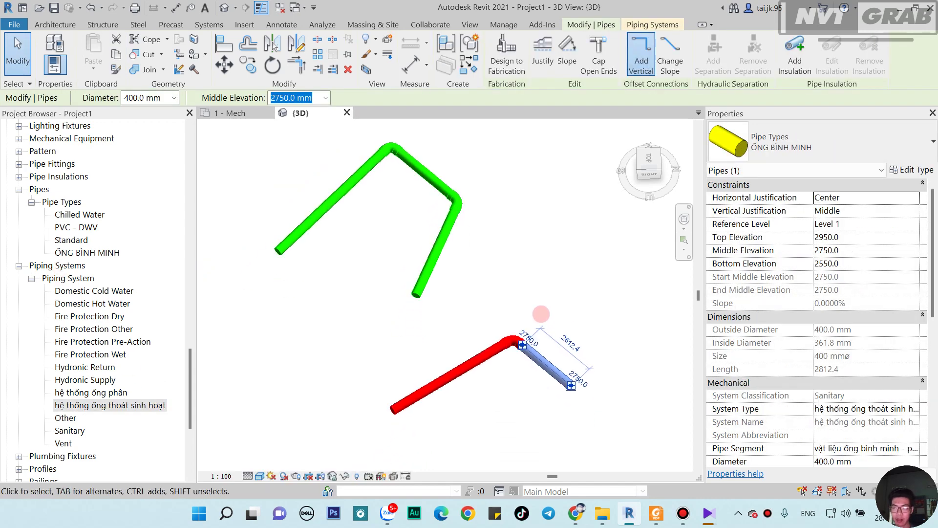